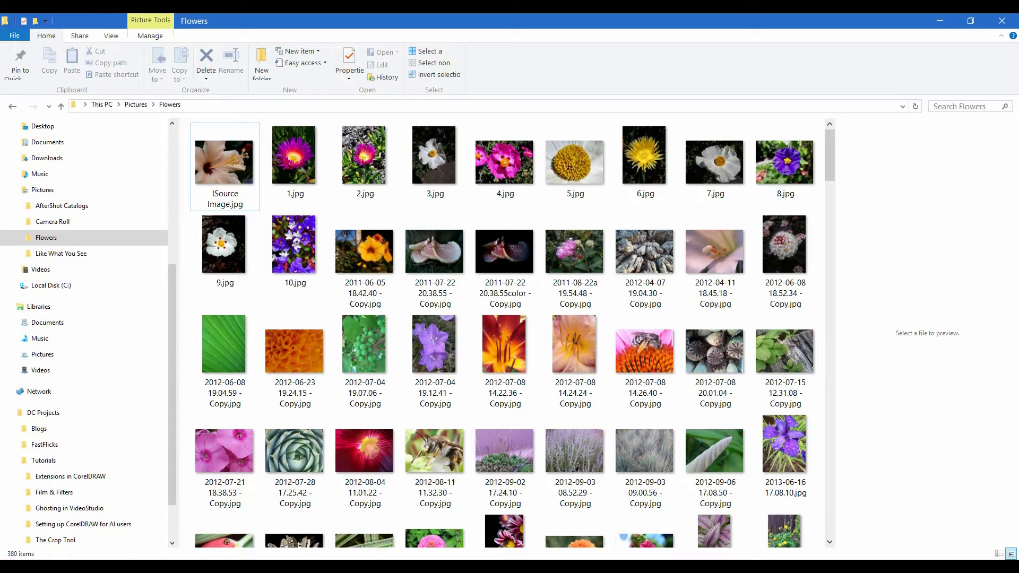
Import !Source Image.jpg onto page 2 and drag to place and size the hibiscus photo.
left_click(1003, 22)
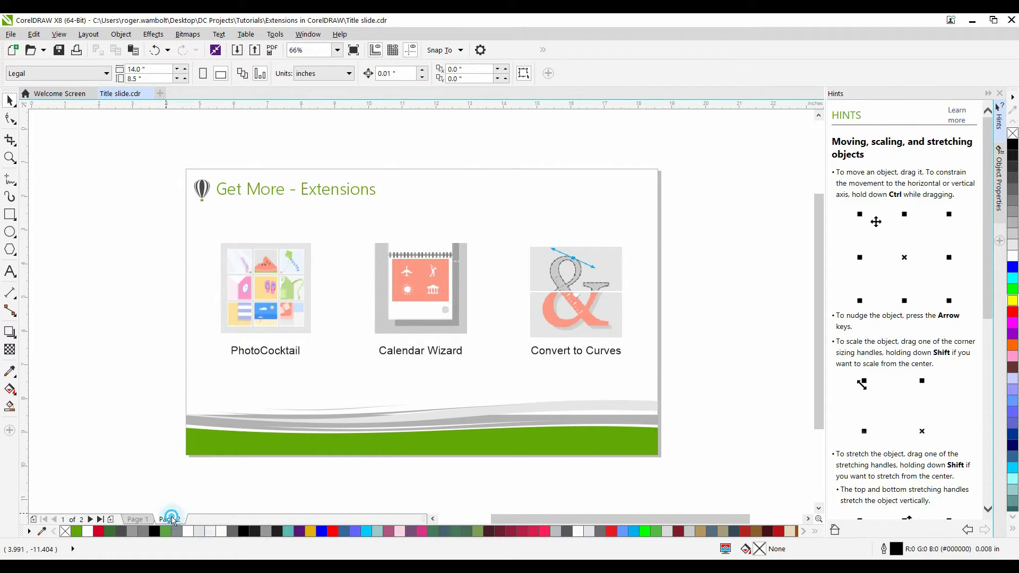
left_click(169, 519)
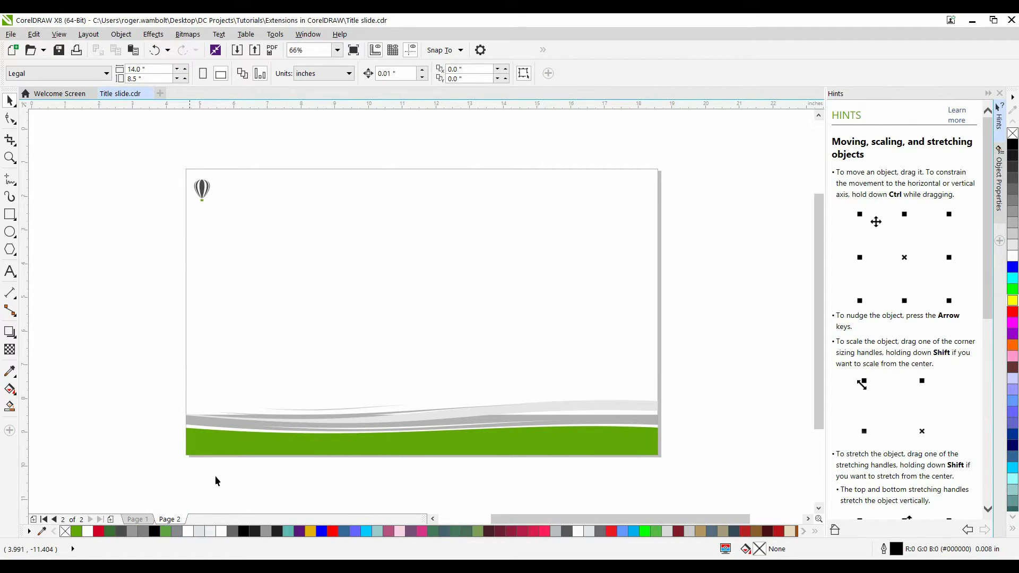
left_click(237, 51)
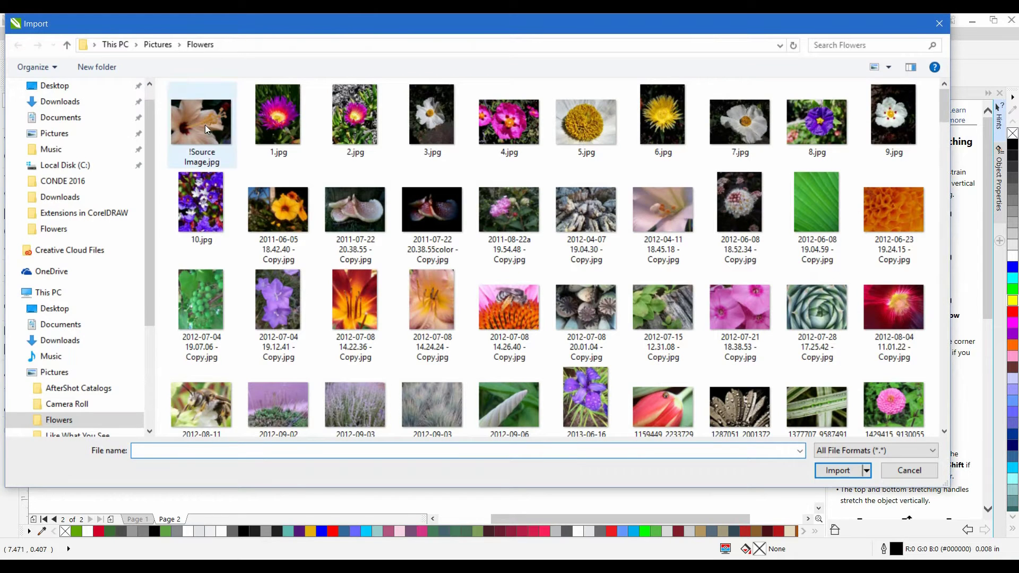
left_click(207, 130)
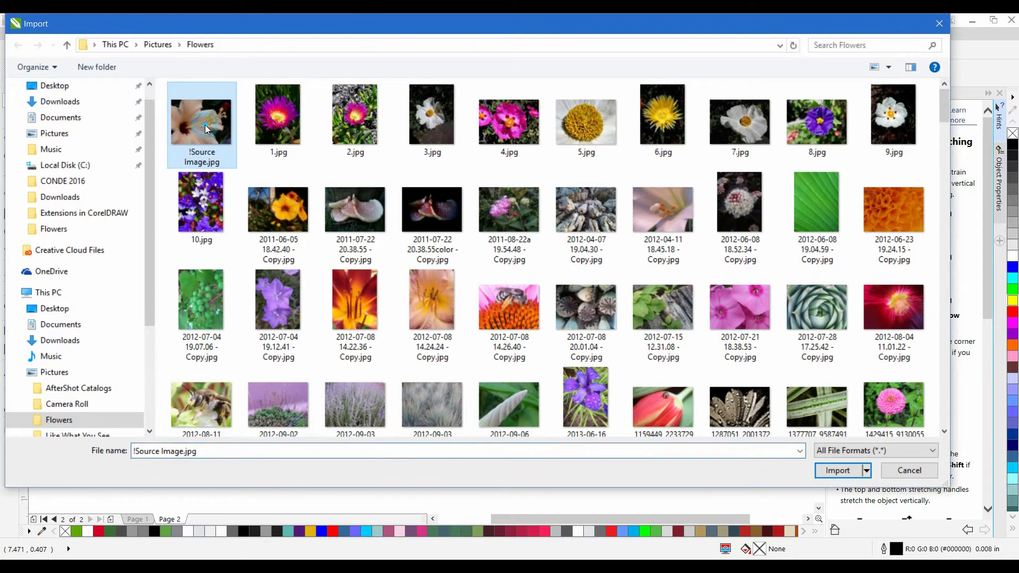
left_click(834, 474)
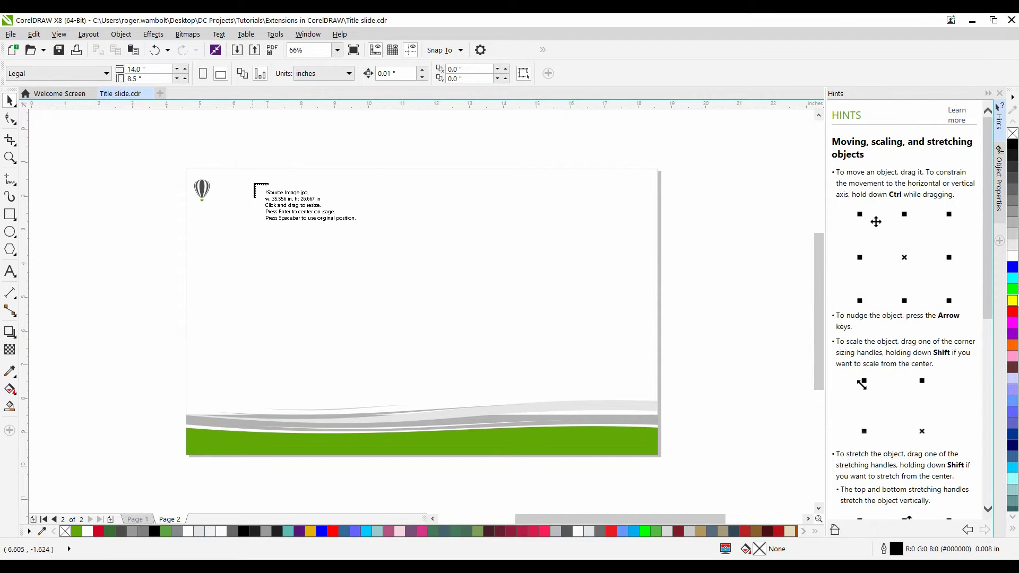
left_click_drag(253, 182, 563, 400)
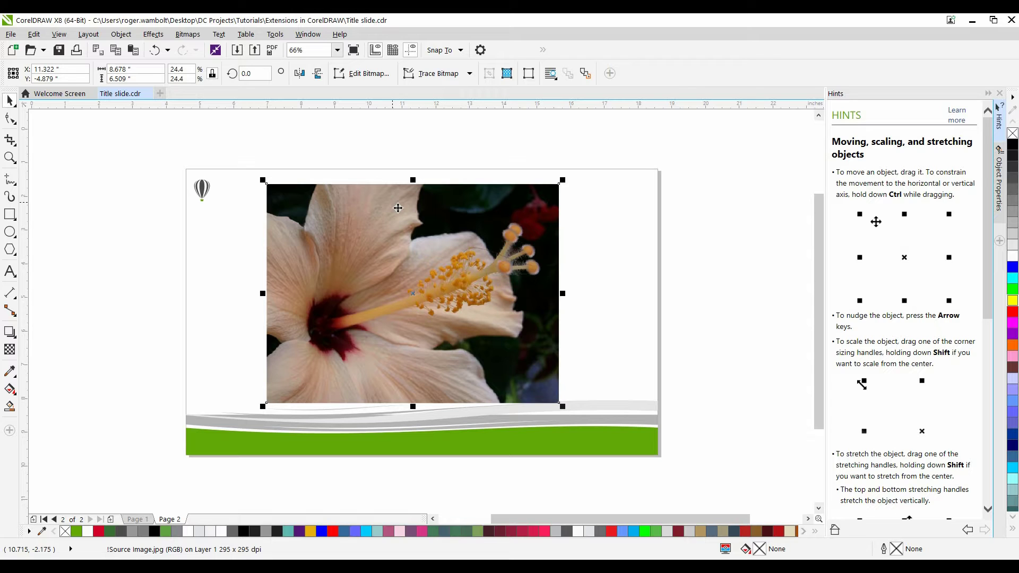
left_click(59, 92)
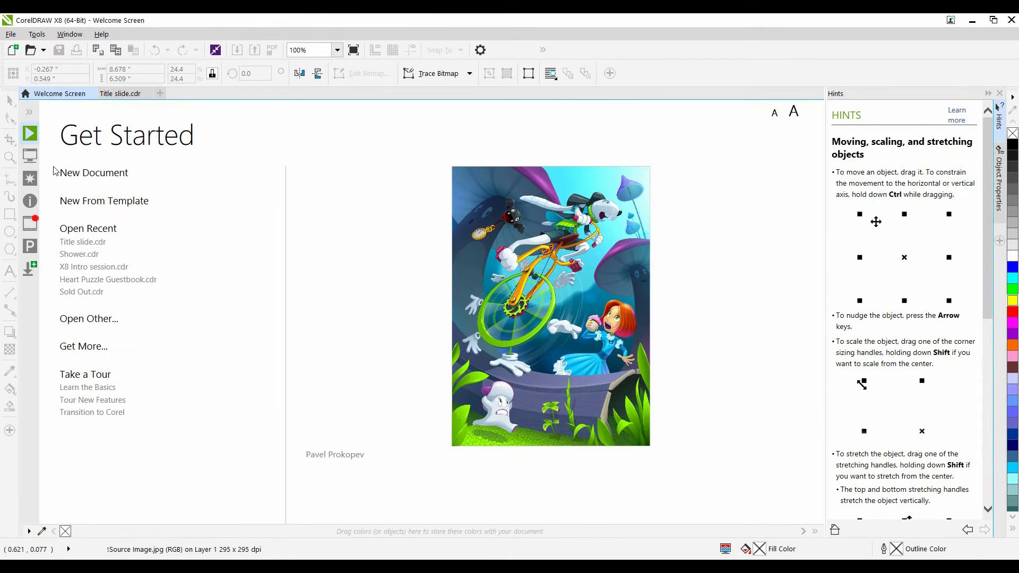
left_click(30, 267)
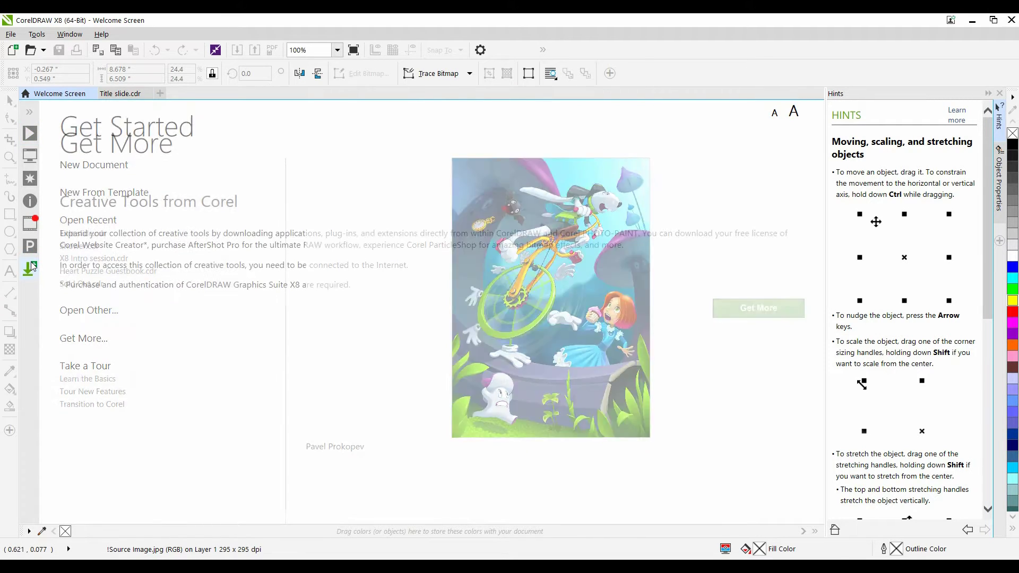
left_click(746, 300)
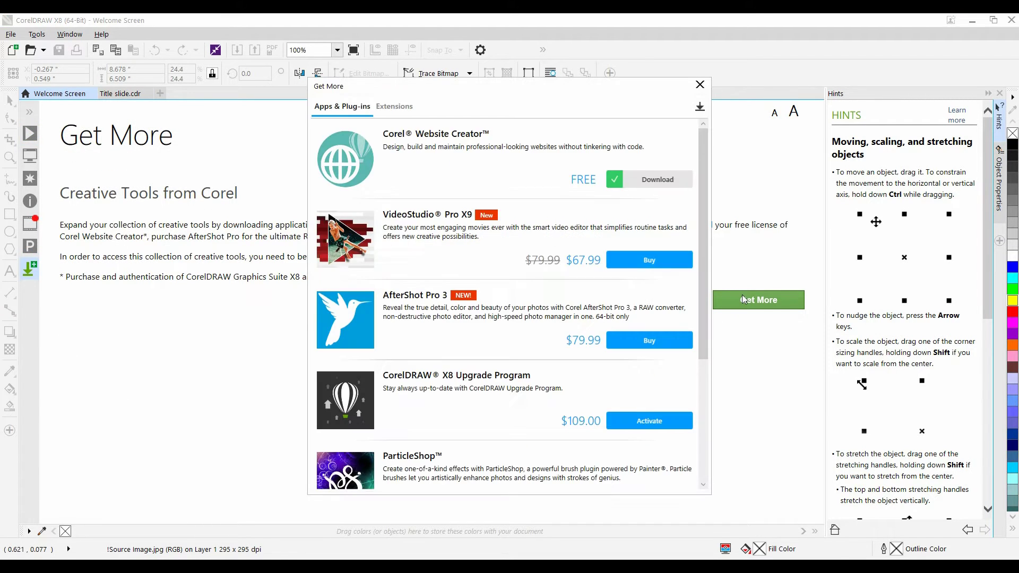
left_click(410, 110)
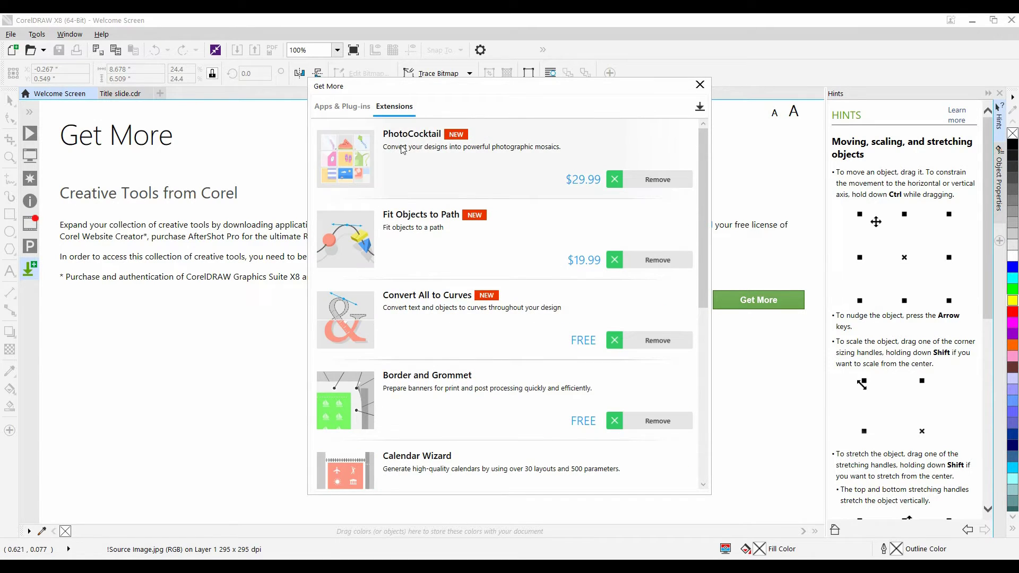
left_click(700, 85)
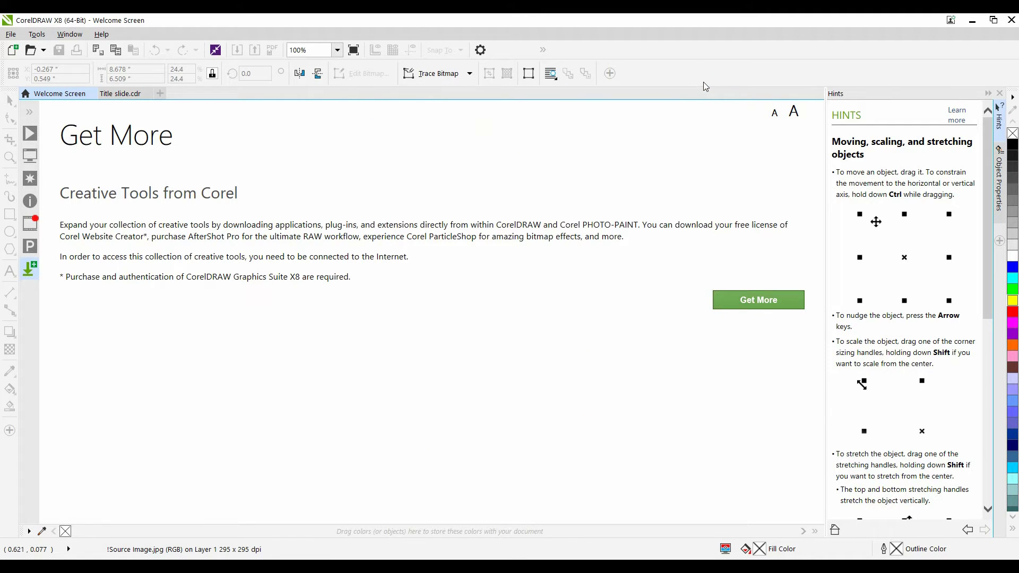
left_click(117, 98)
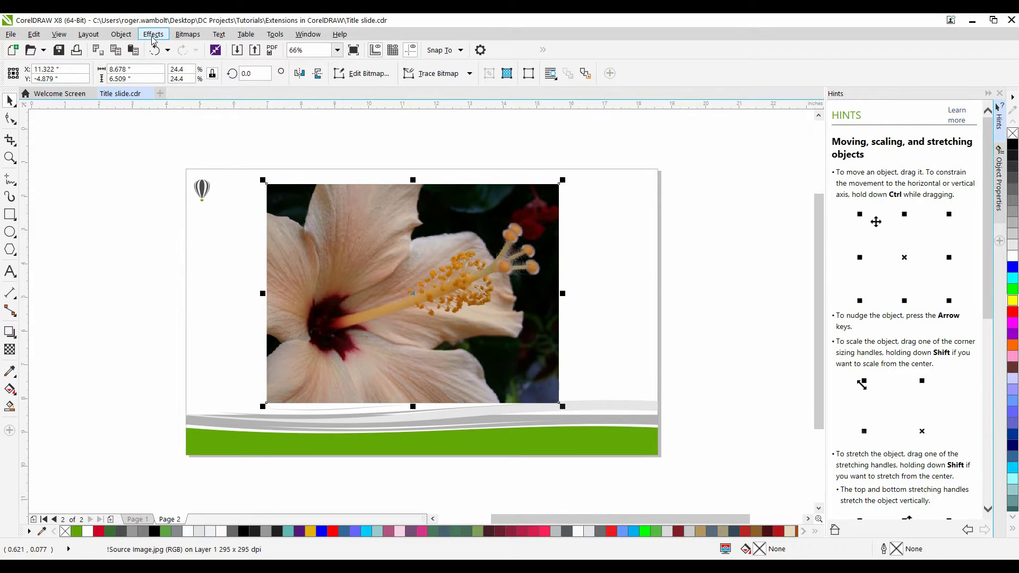
Open the PhotoCocktail docker from the Effects menu for the selected hibiscus photo.
left_click(153, 35)
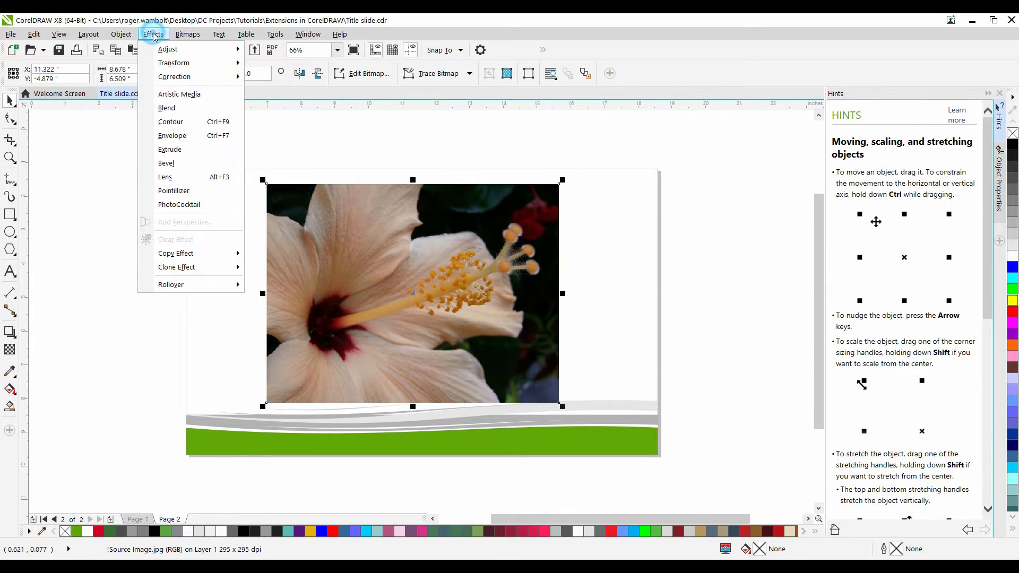
left_click(170, 205)
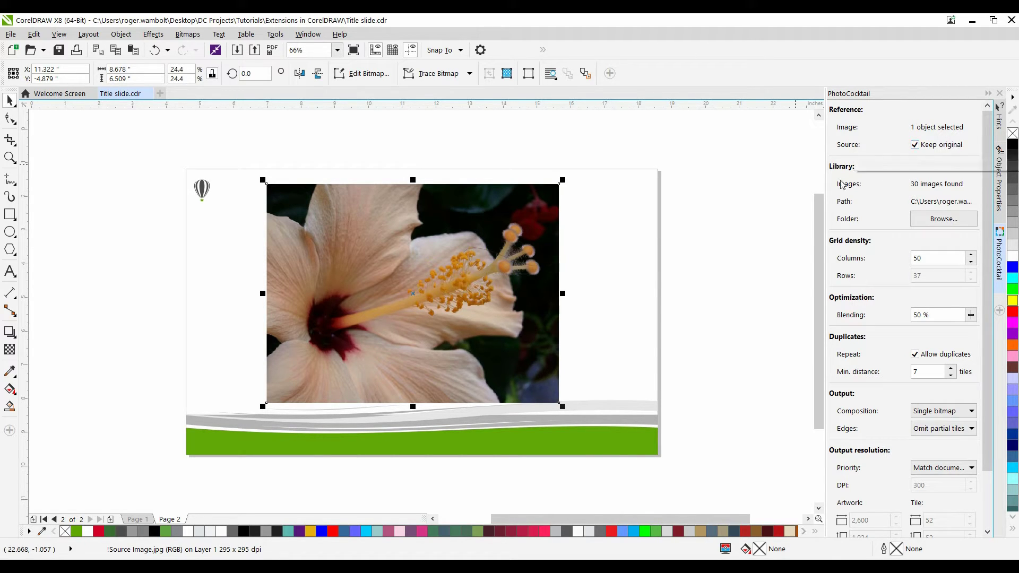
Set the Flowers folder as the PhotoCocktail image library, giving 380 images found.
left_click(952, 222)
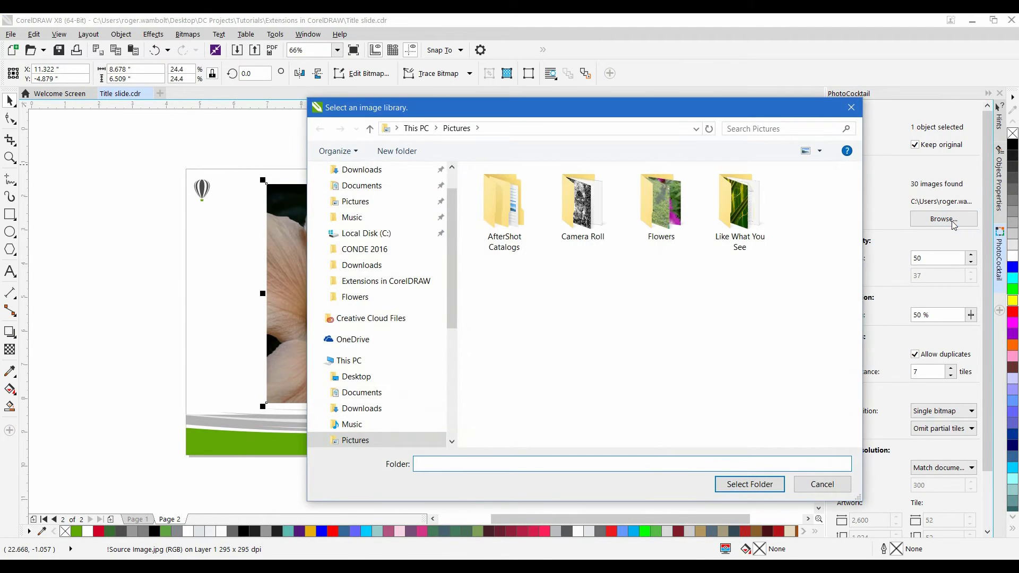
left_click(672, 201)
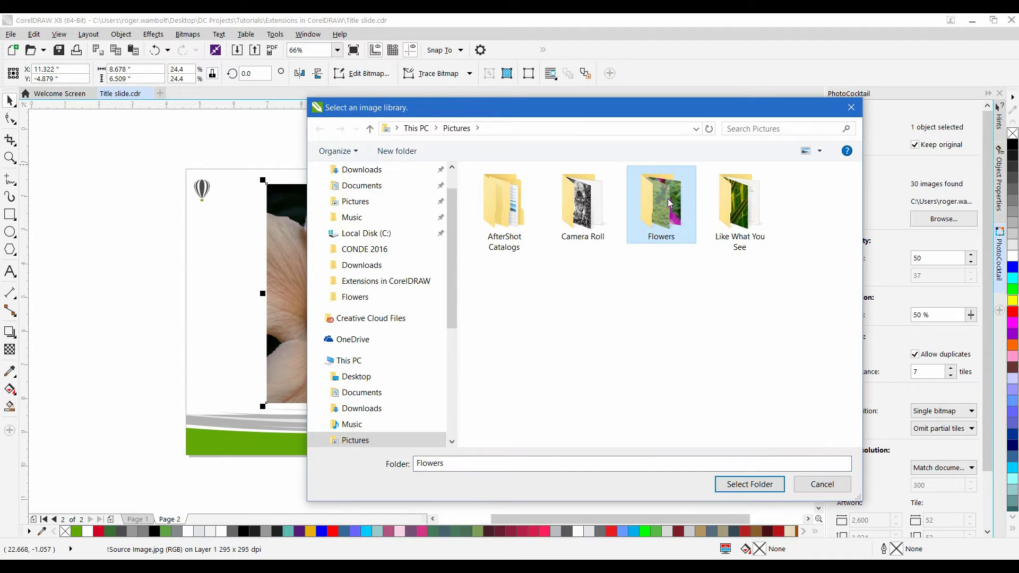
left_click(749, 484)
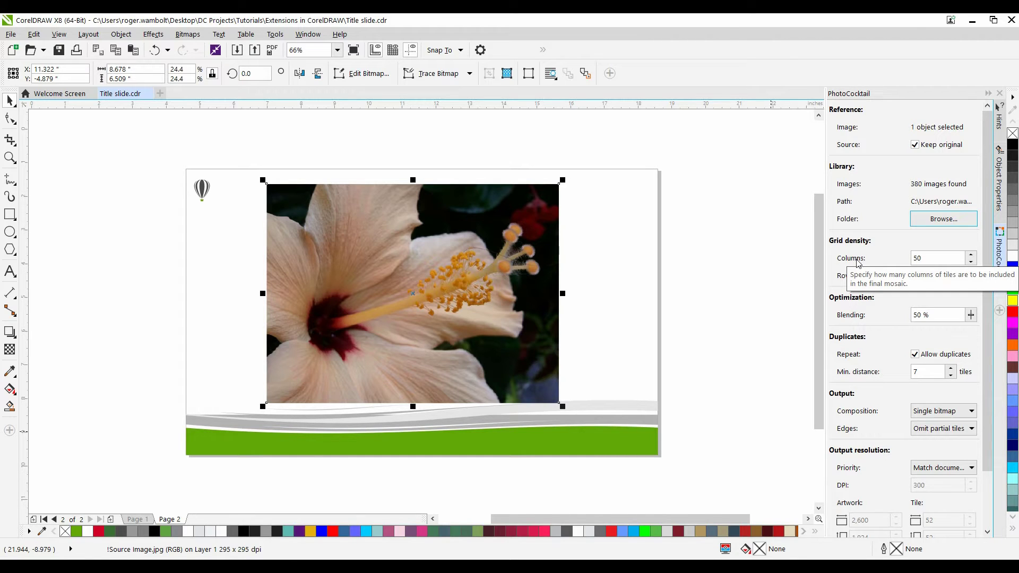
Change the PhotoCocktail Columns value from 50 to 75.
double_click(930, 260)
type("75")
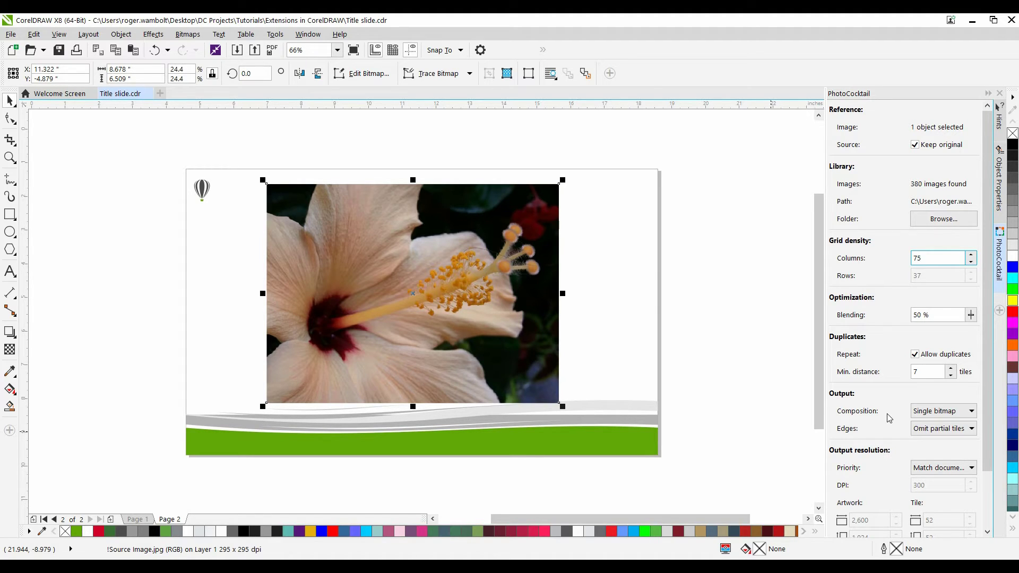
Keep Single bitmap composition and Match document resolution, then scroll the docker down to Apply.
left_click(971, 411)
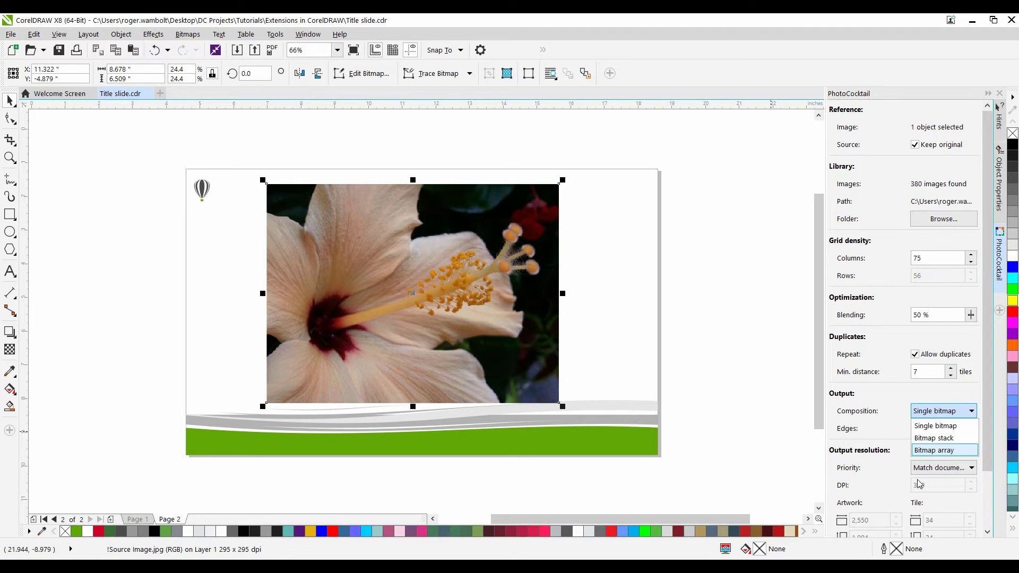
left_click(880, 468)
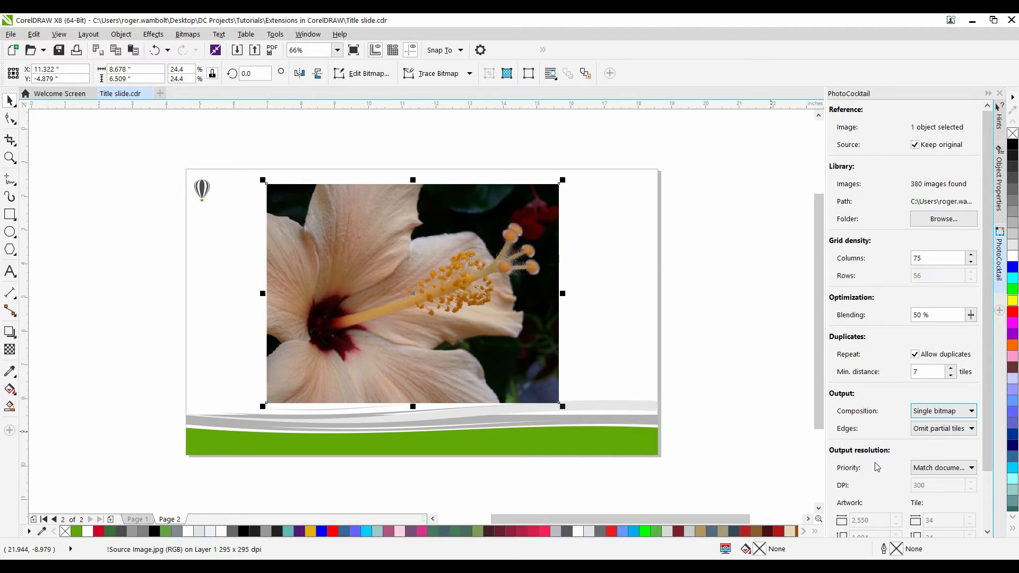
left_click(965, 467)
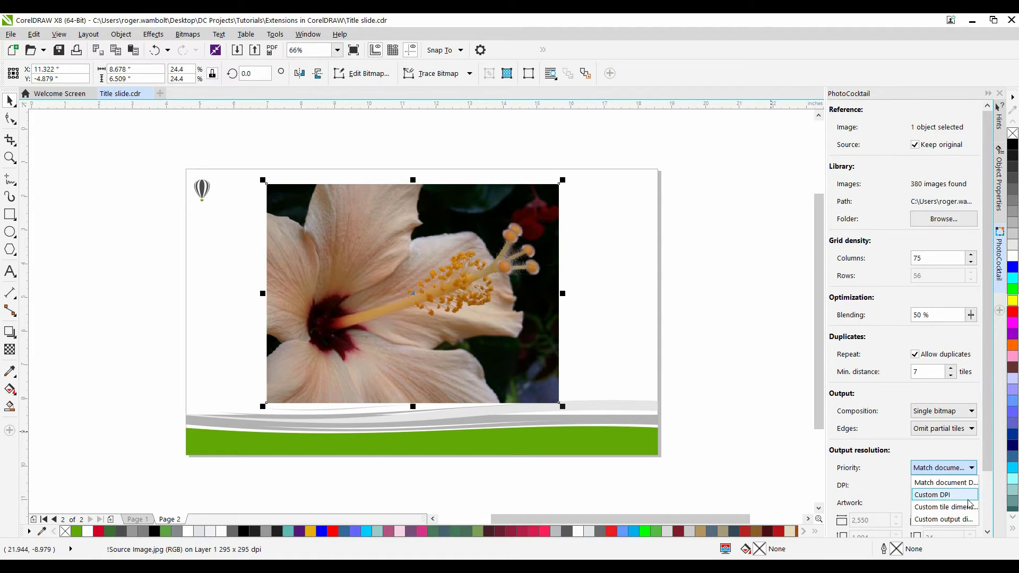
left_click(891, 481)
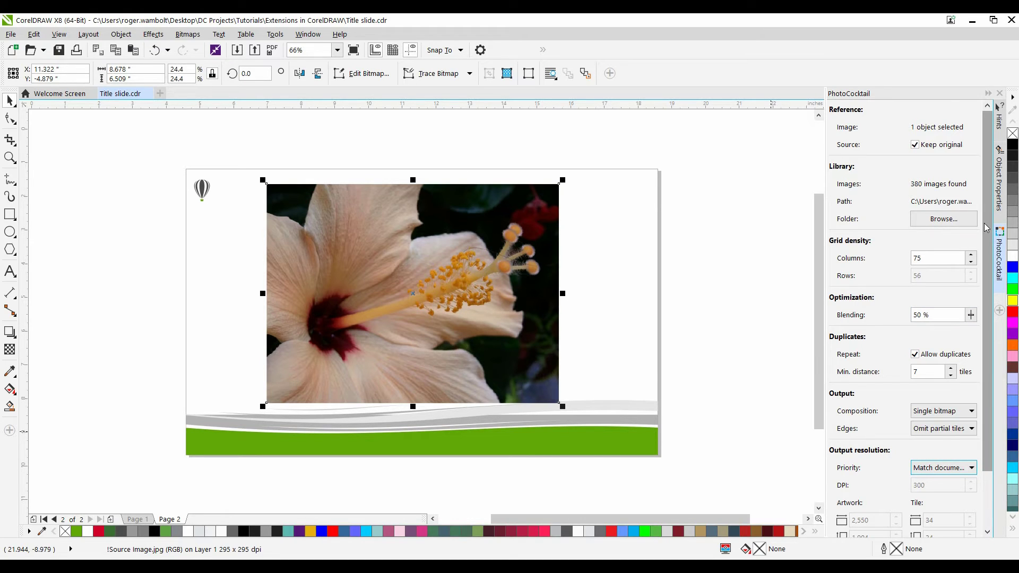
left_click_drag(986, 221, 1002, 372)
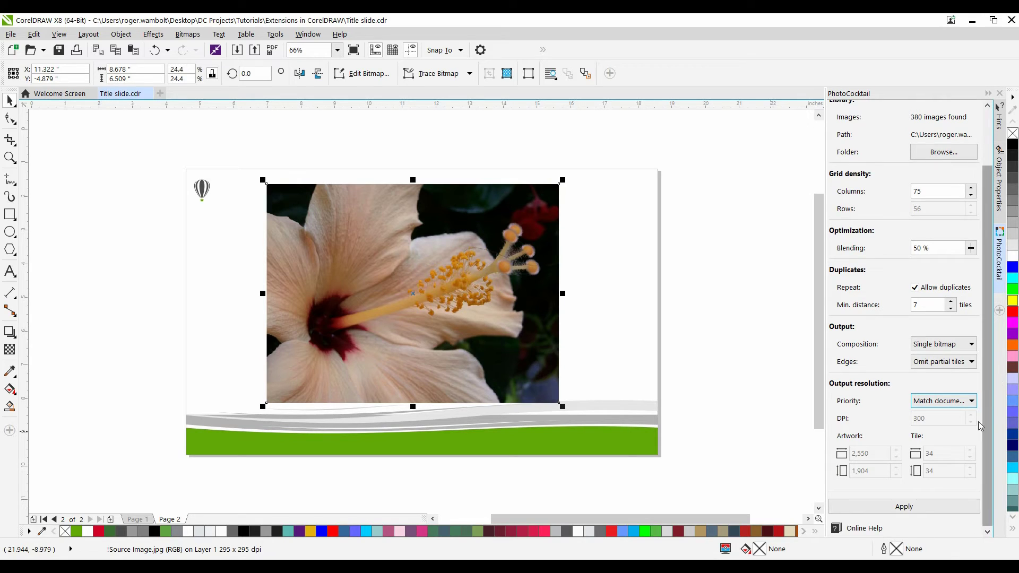
Apply the PhotoCocktail settings to generate the flower-tile mosaic from the hibiscus photo.
left_click(897, 507)
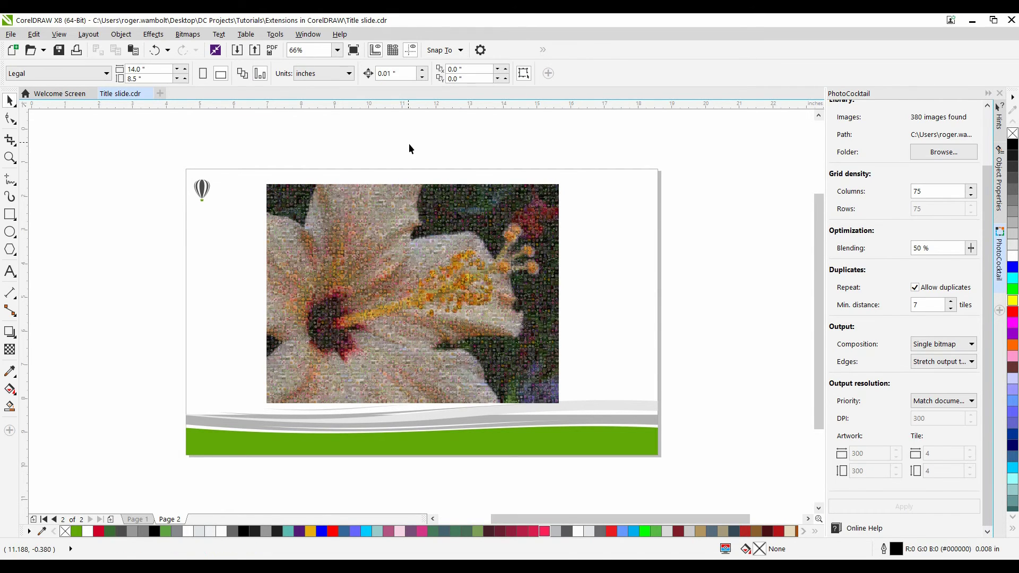
Select the mosaic and zoom in until the individual flower-photo tiles are visible.
left_click(398, 301)
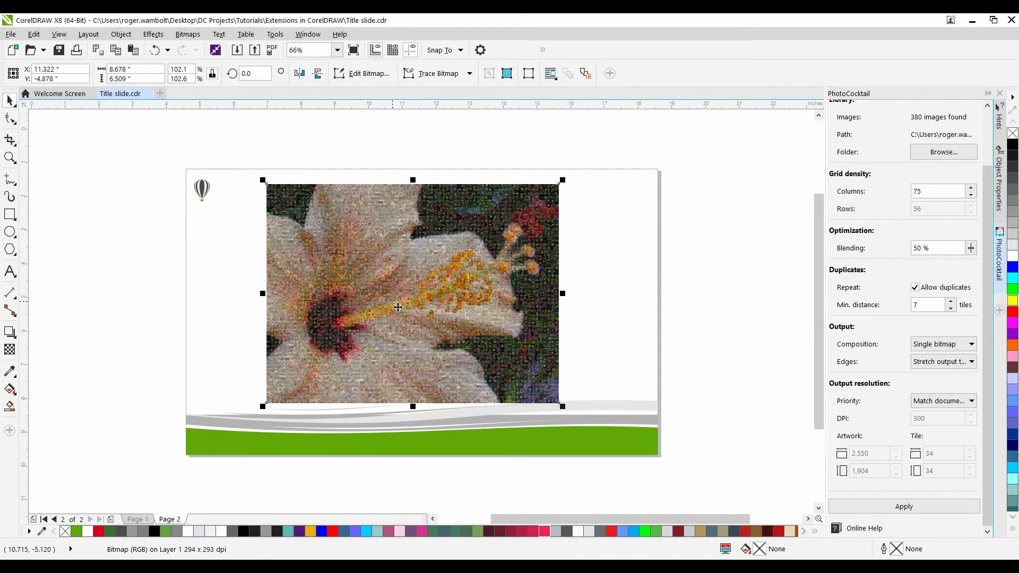
scroll(398, 307, "up", 2)
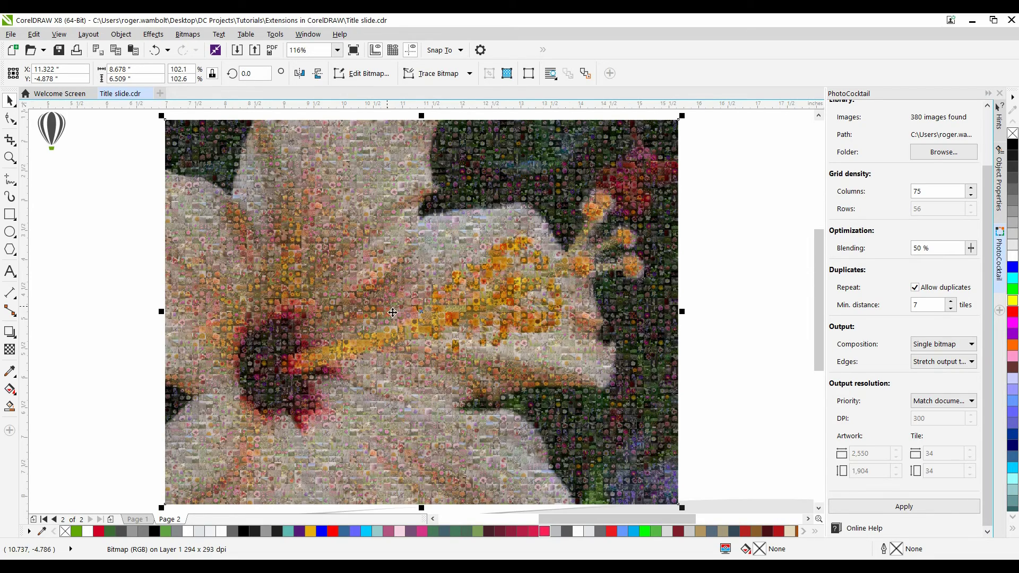
key("z")
left_click(283, 315)
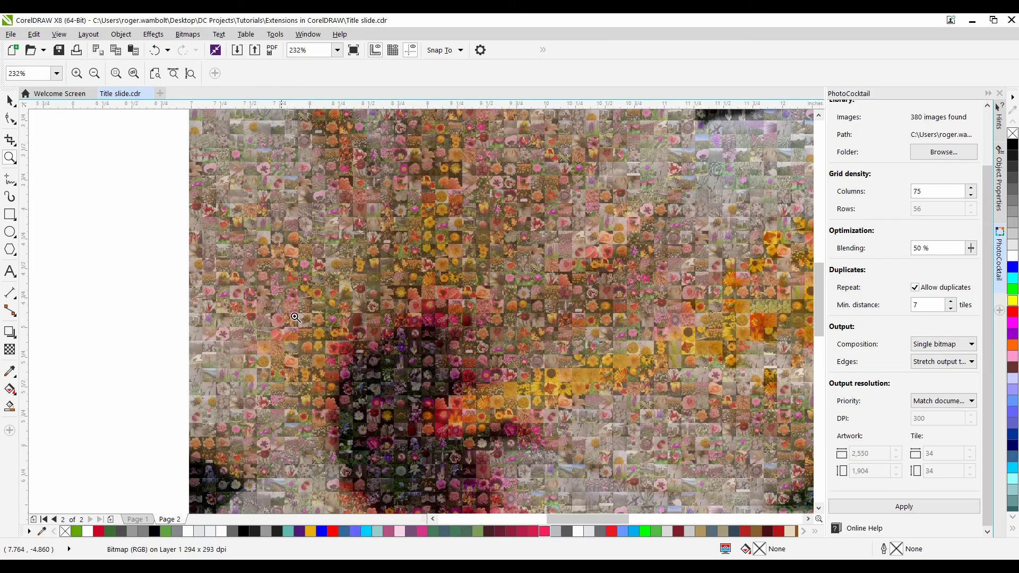
left_click(403, 312)
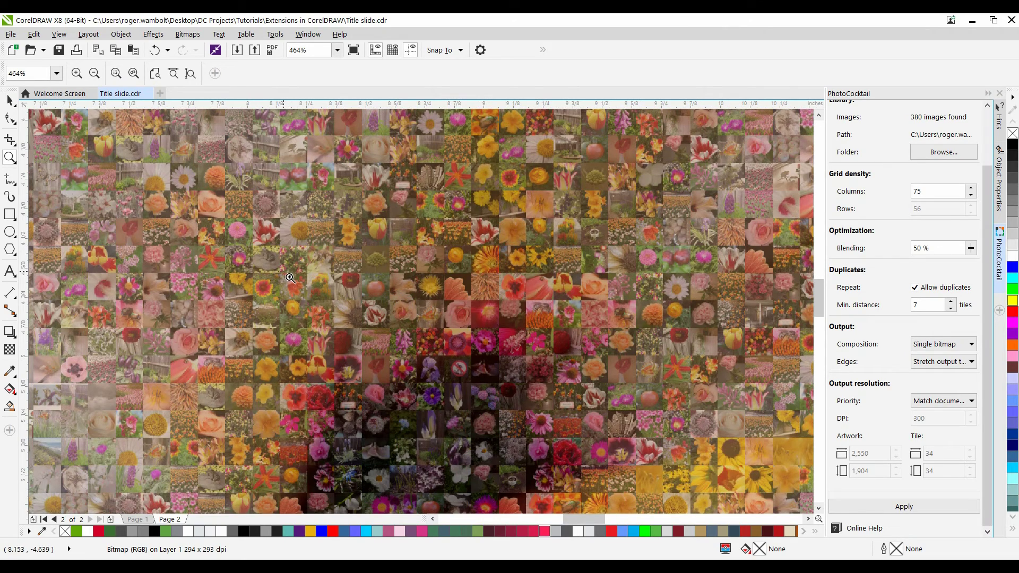